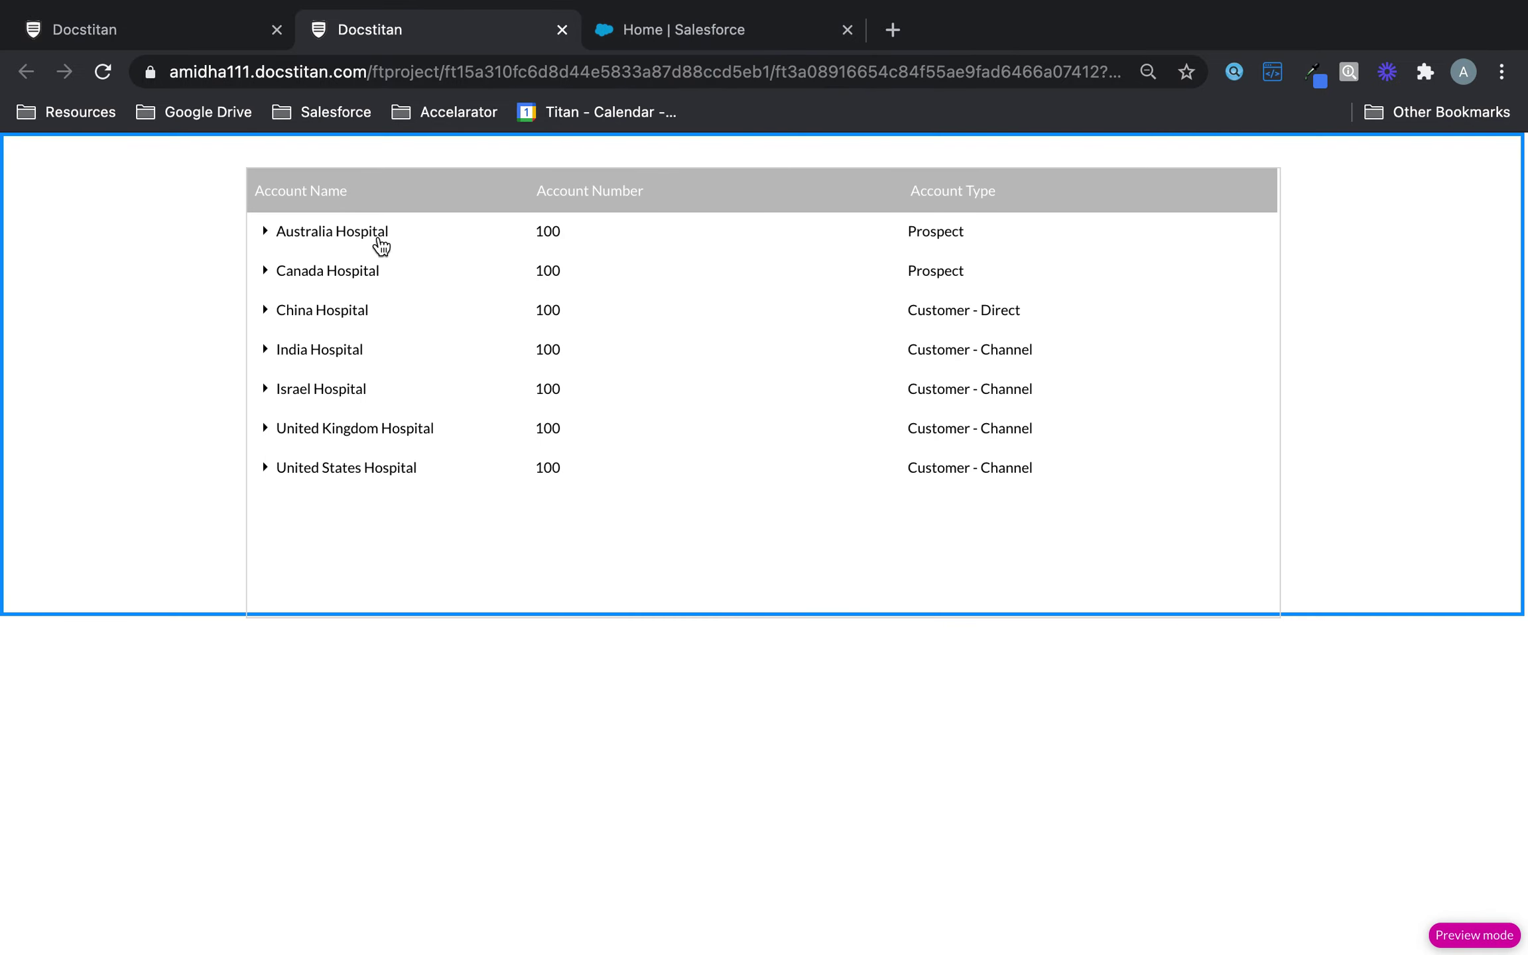
# Expand the Australia Hospital row in the preview to list its contacts.
pyautogui.click(372, 234)
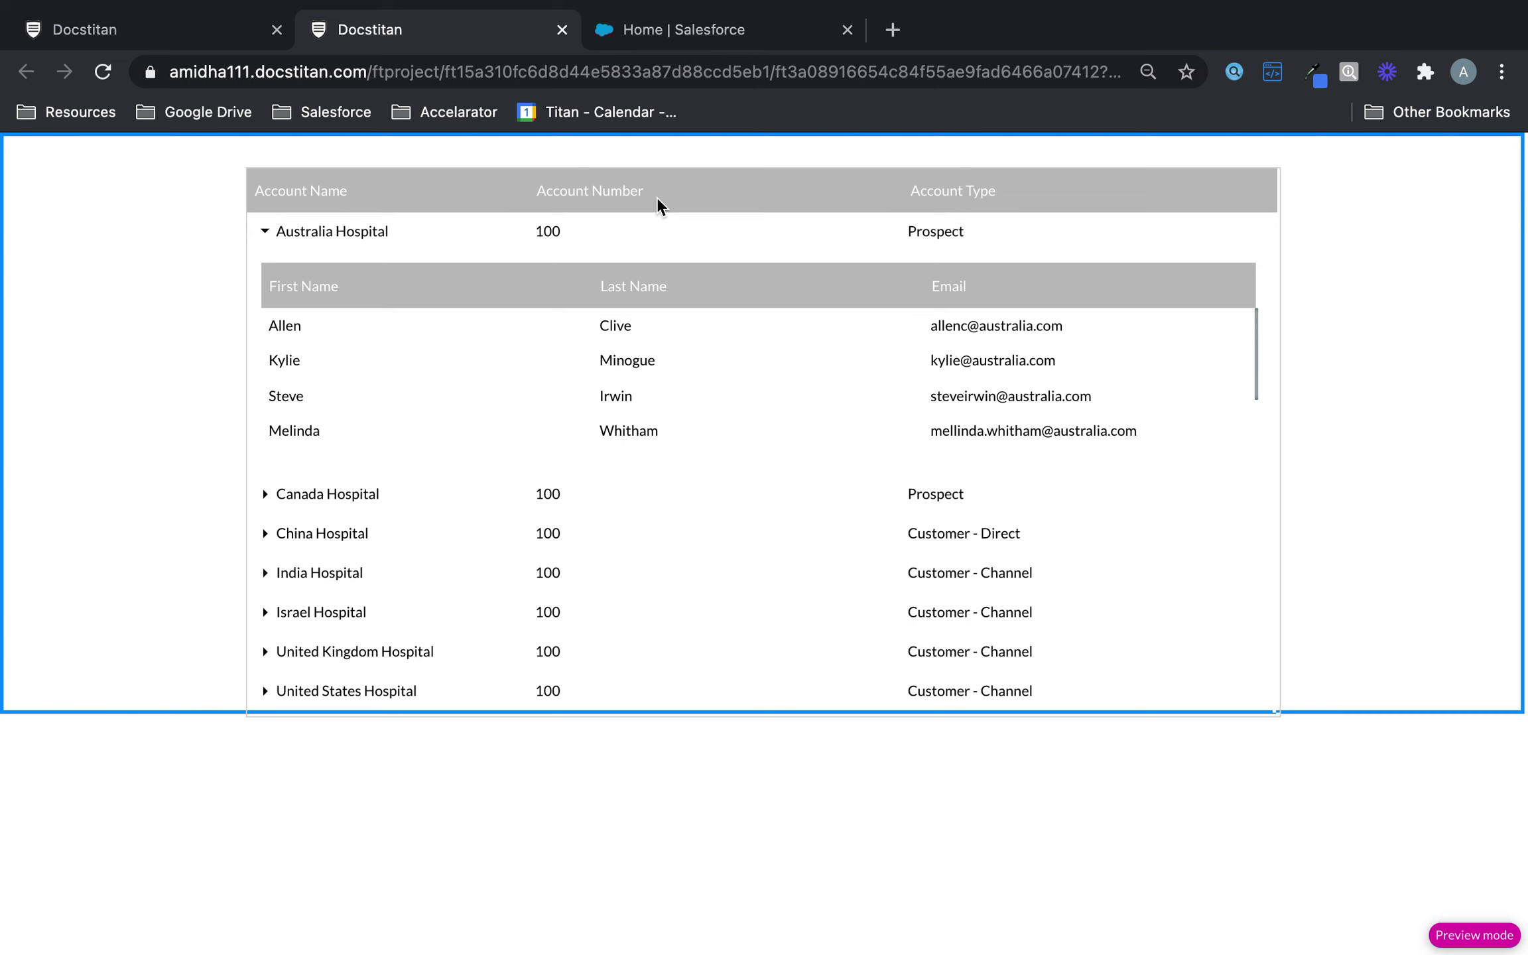
# In the editor, enable Allow Resize on the outer accounts PowerTable.
pyautogui.click(177, 30)
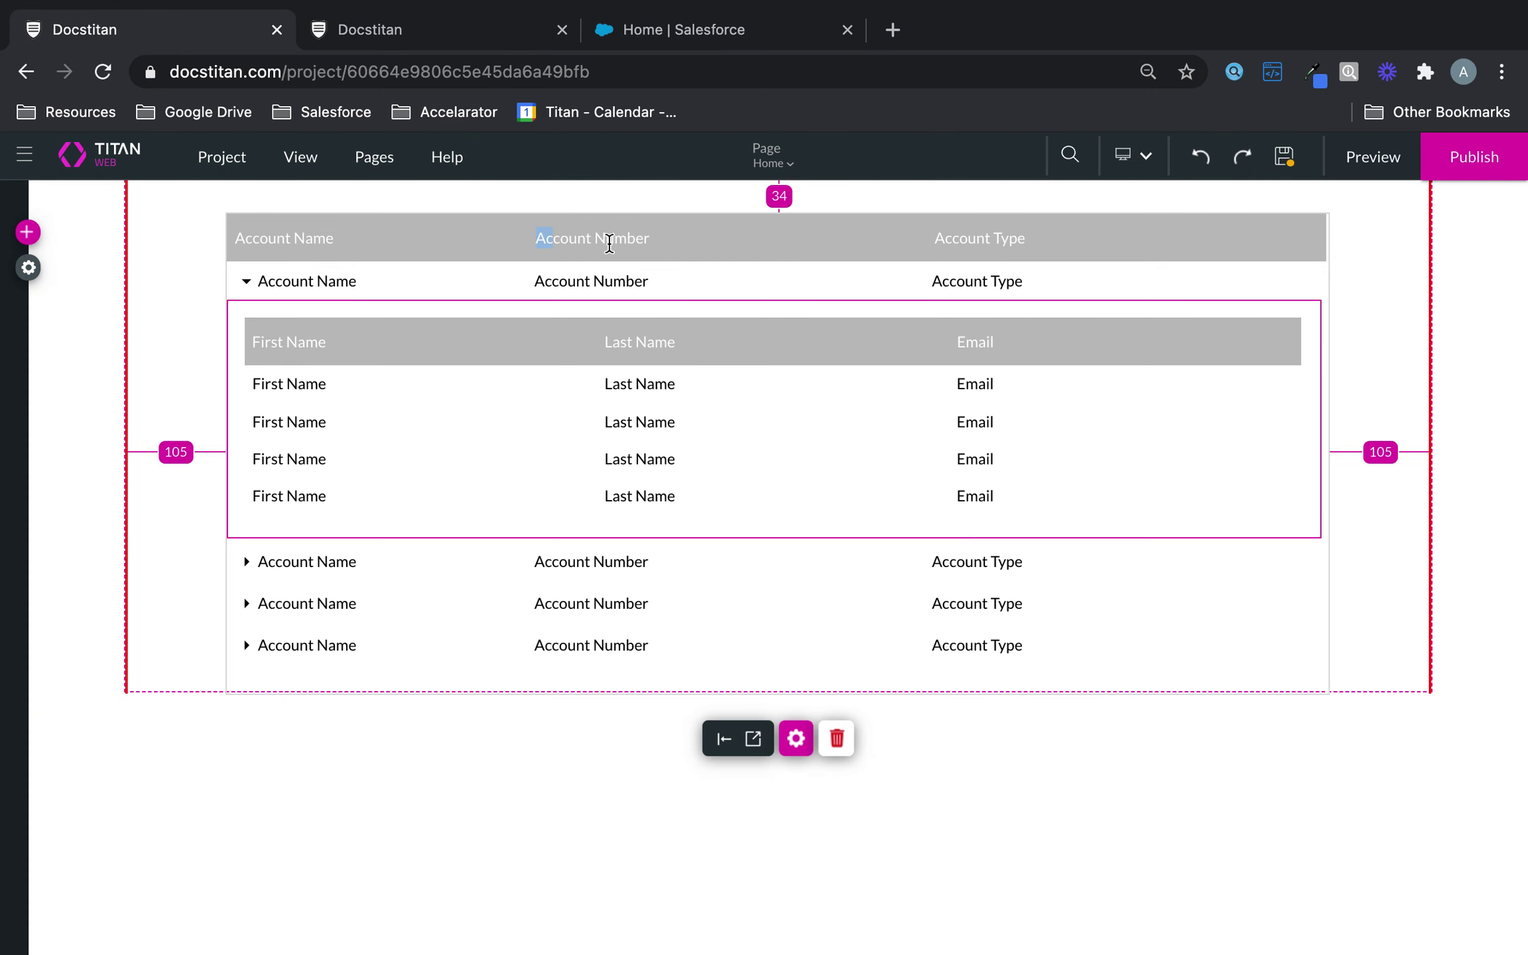
pyautogui.click(631, 235)
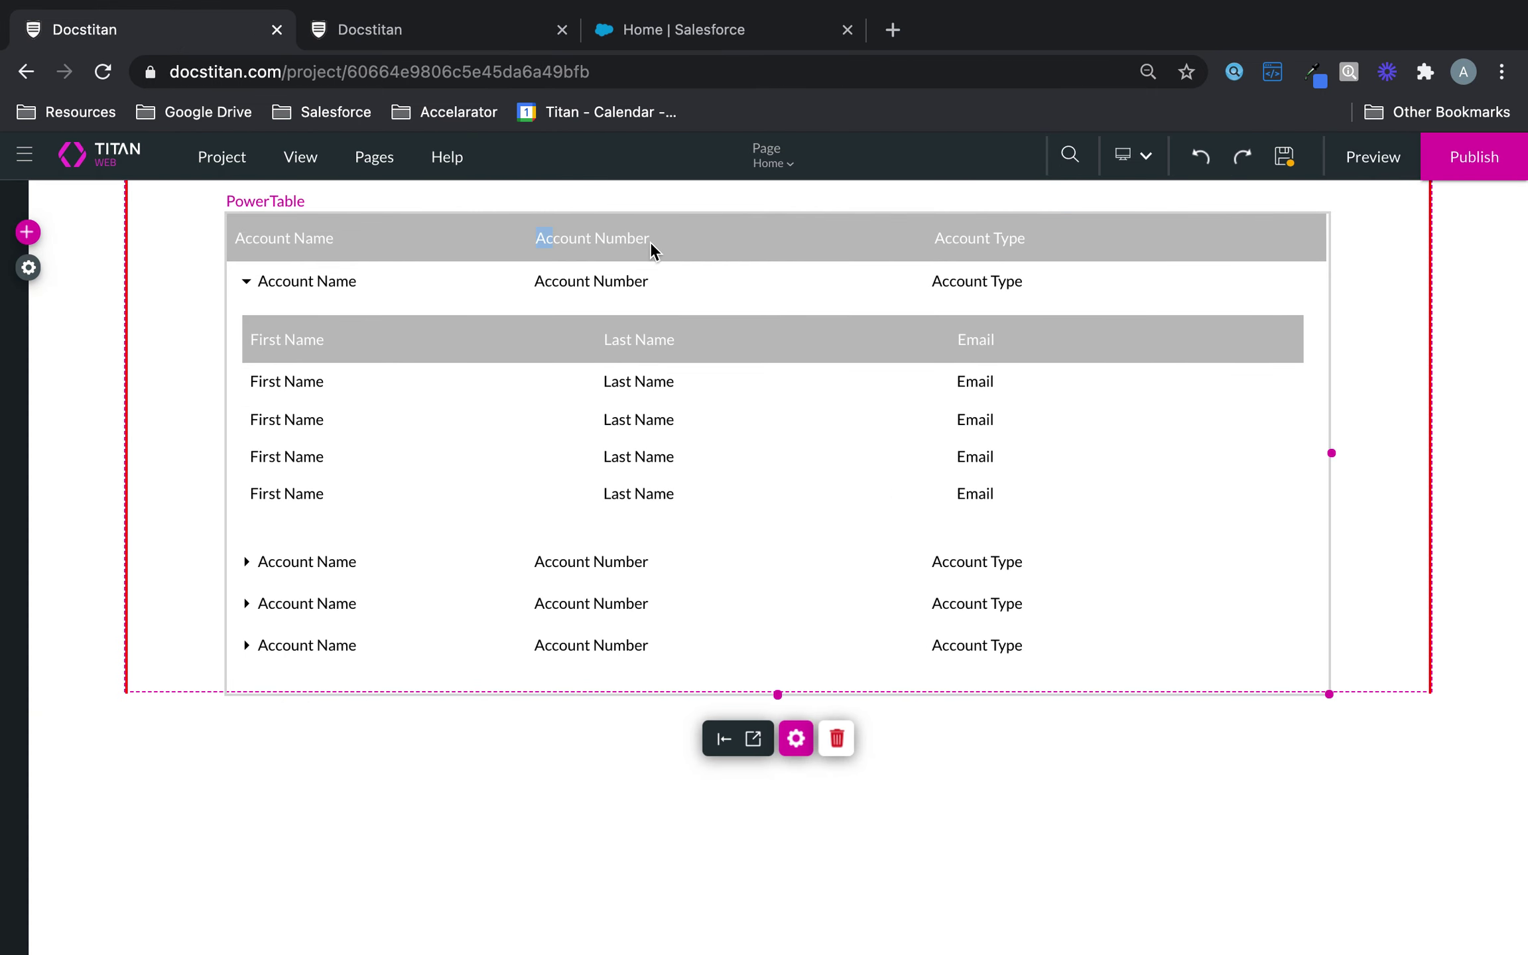
pyautogui.click(793, 738)
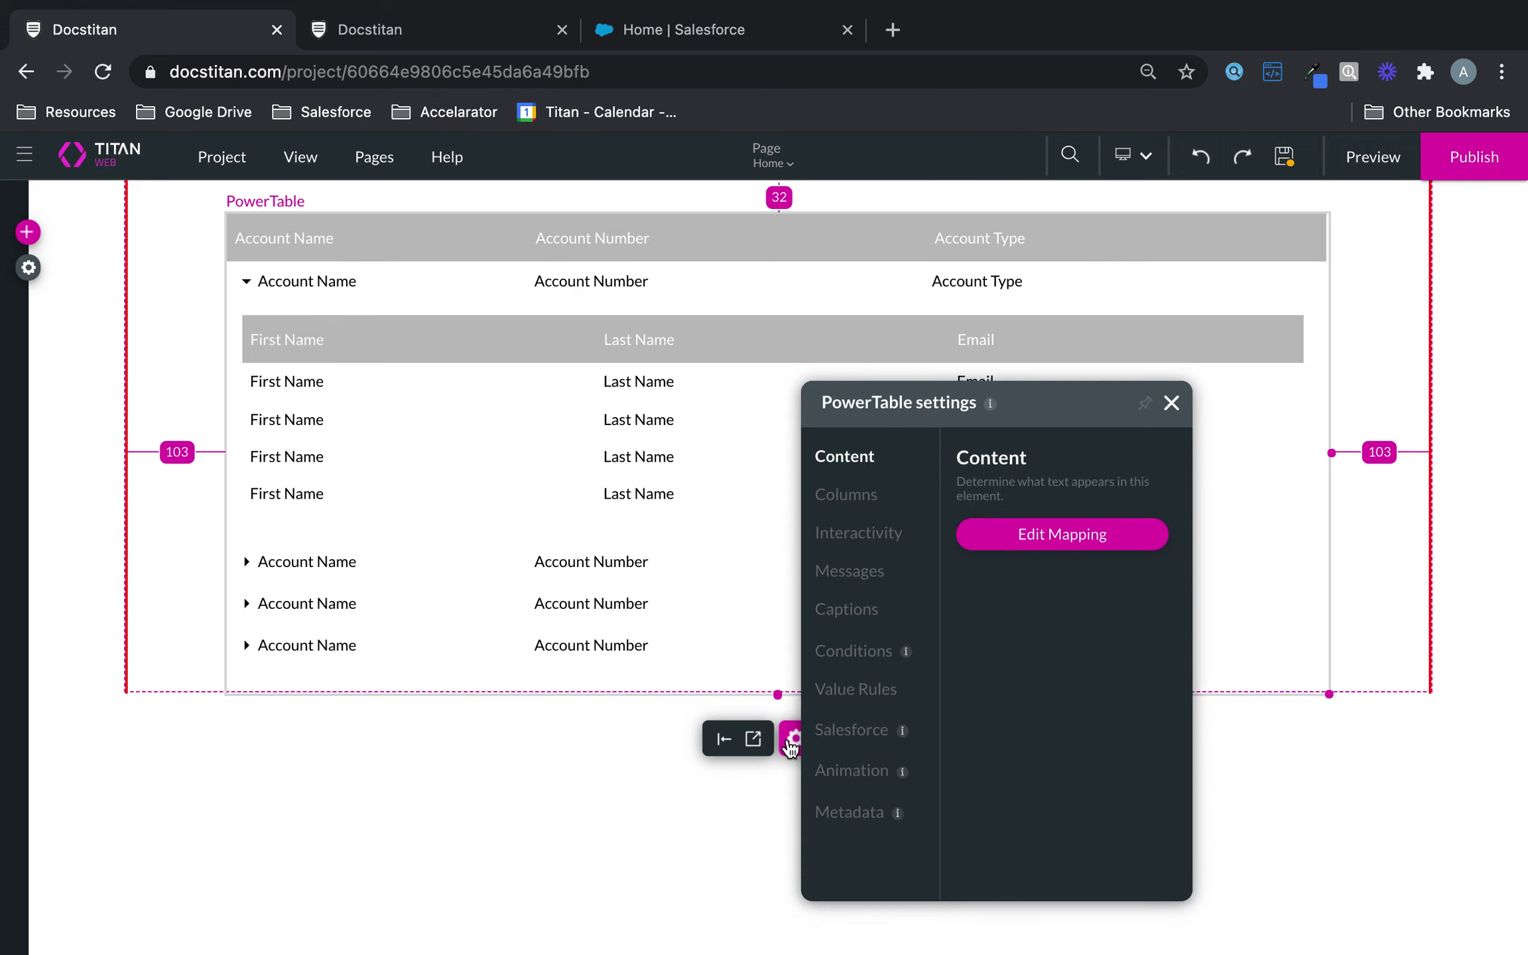
pyautogui.click(884, 534)
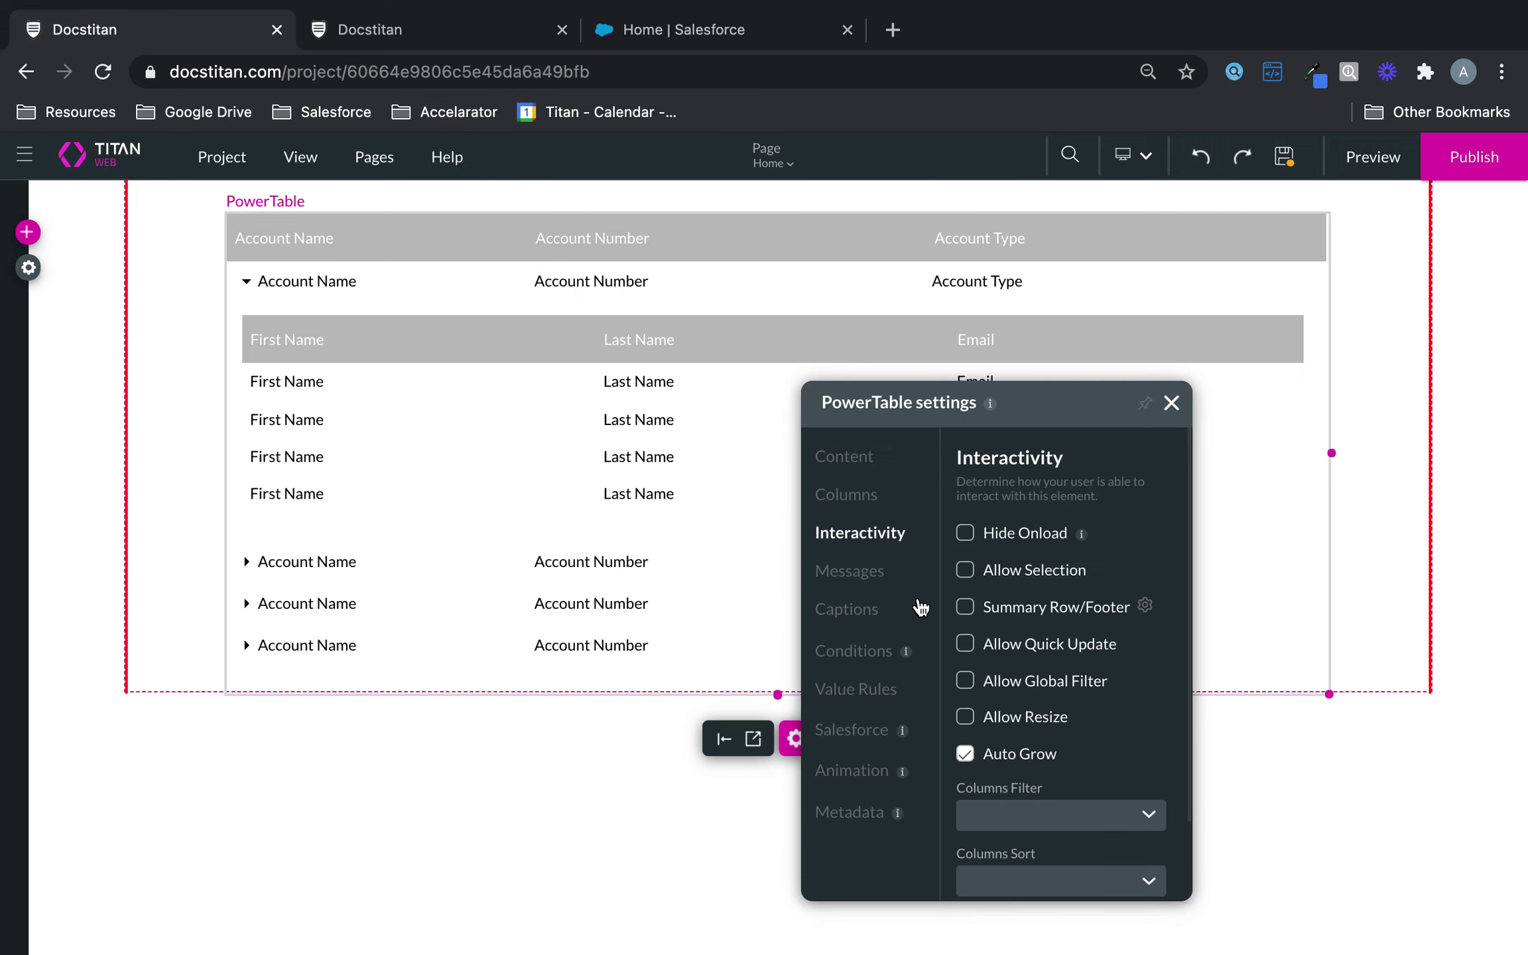
pyautogui.click(966, 717)
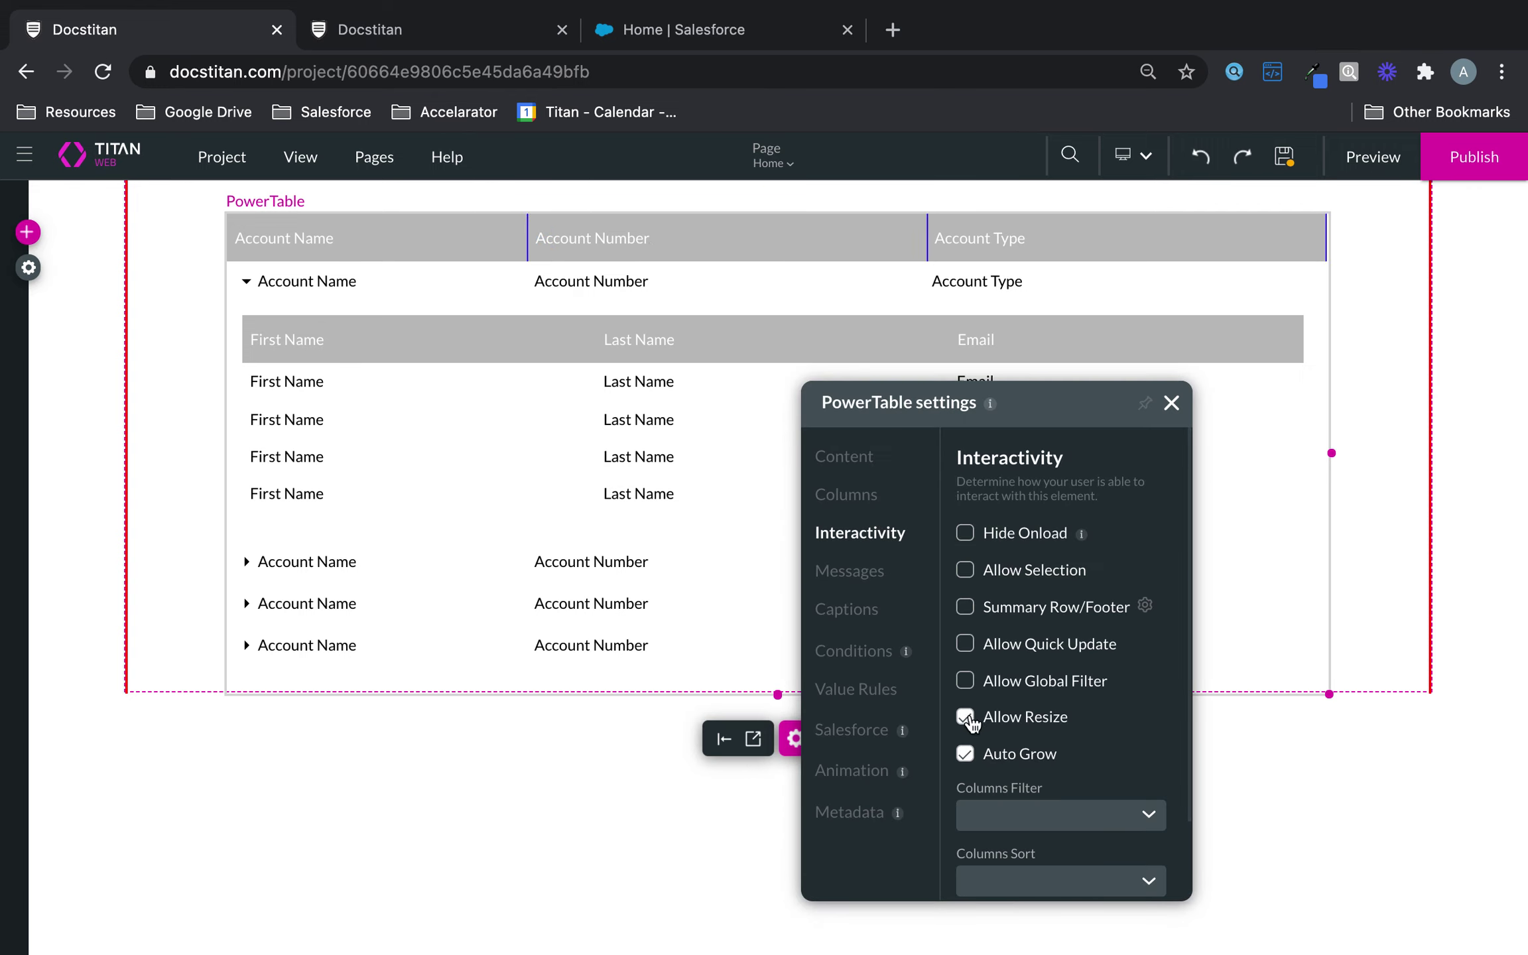
# Enable Allow Resize on the nested contacts table as well.
pyautogui.click(889, 354)
pyautogui.click(880, 532)
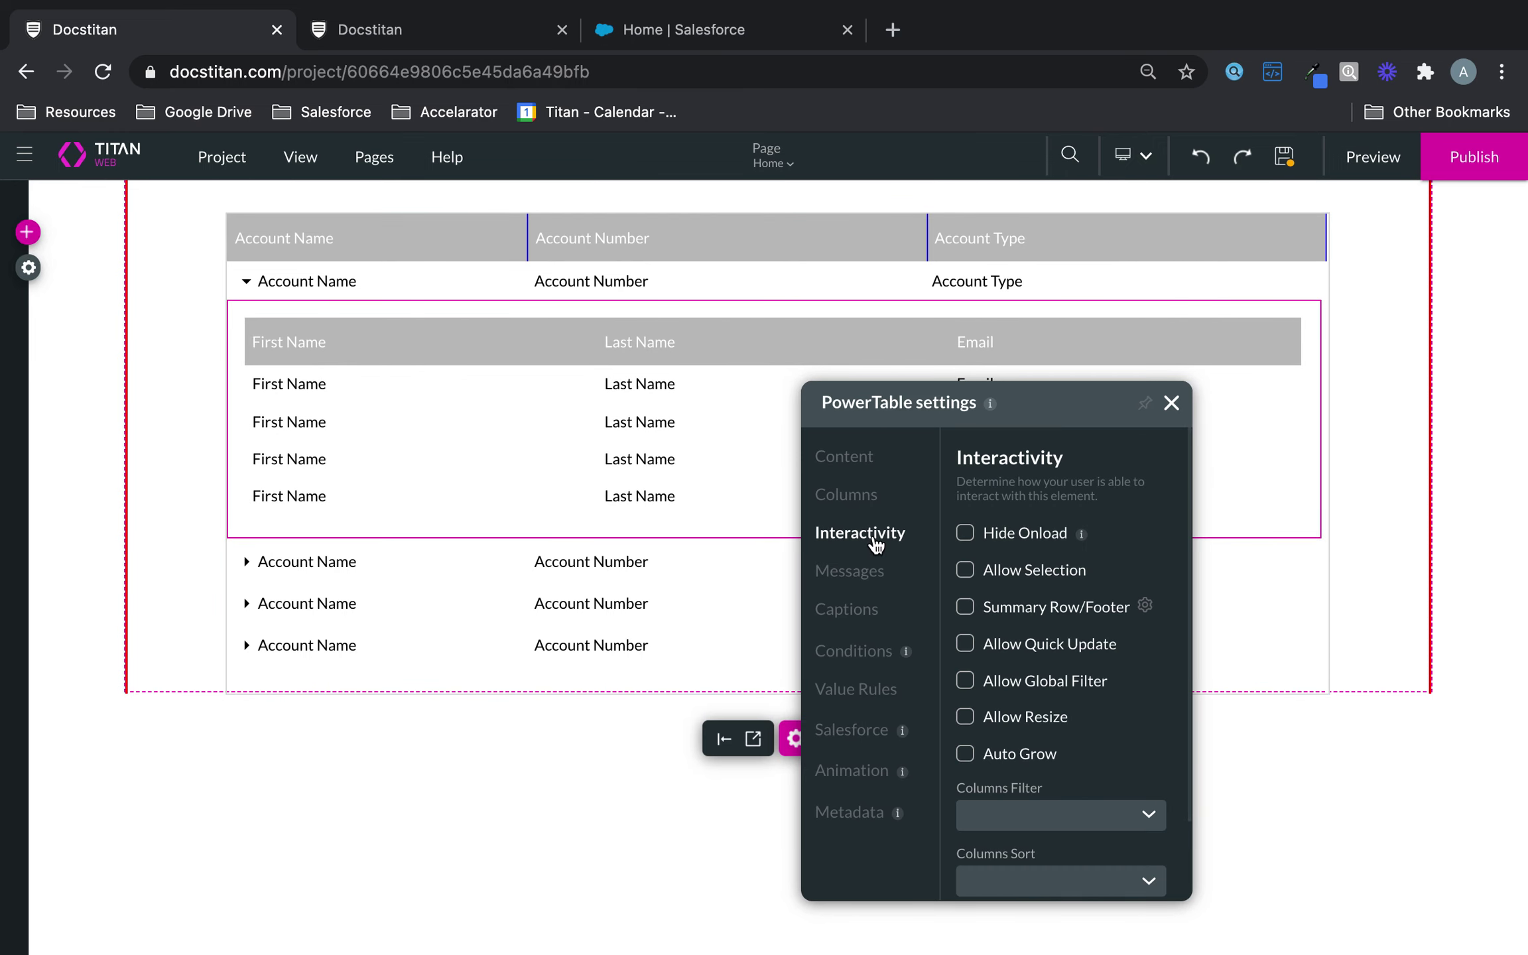
pyautogui.click(967, 717)
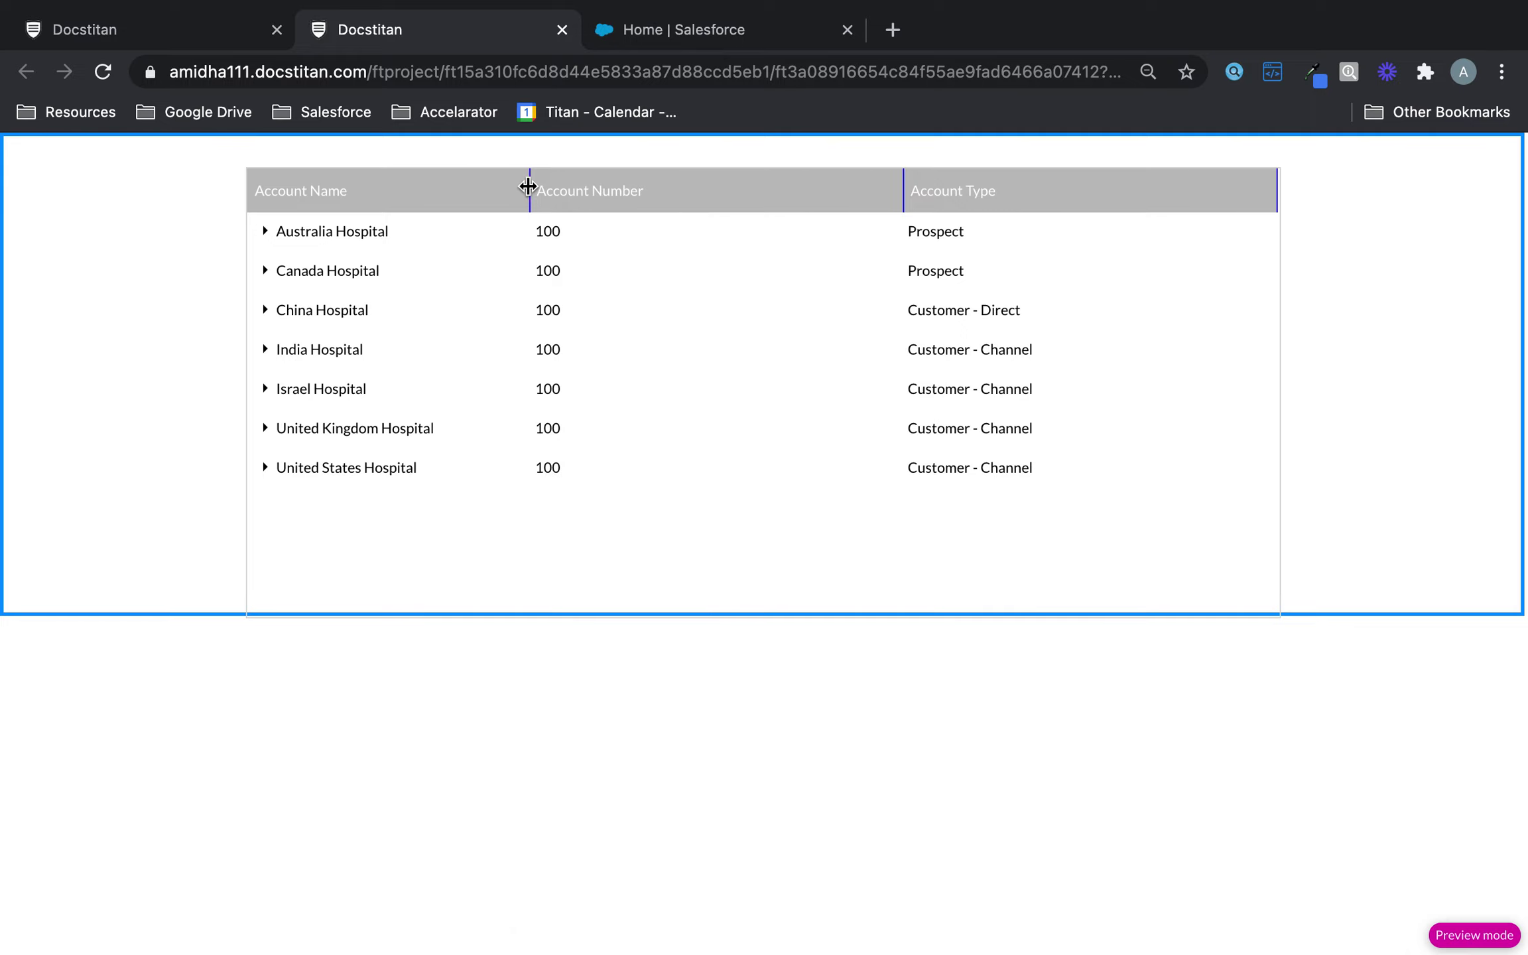
# Widen the Account Name column and expand Australia Hospital's contacts.
pyautogui.moveTo(530, 191)
pyautogui.mouseDown()
pyautogui.moveTo(676, 196)
pyautogui.moveTo(720, 231)
pyautogui.mouseUp()
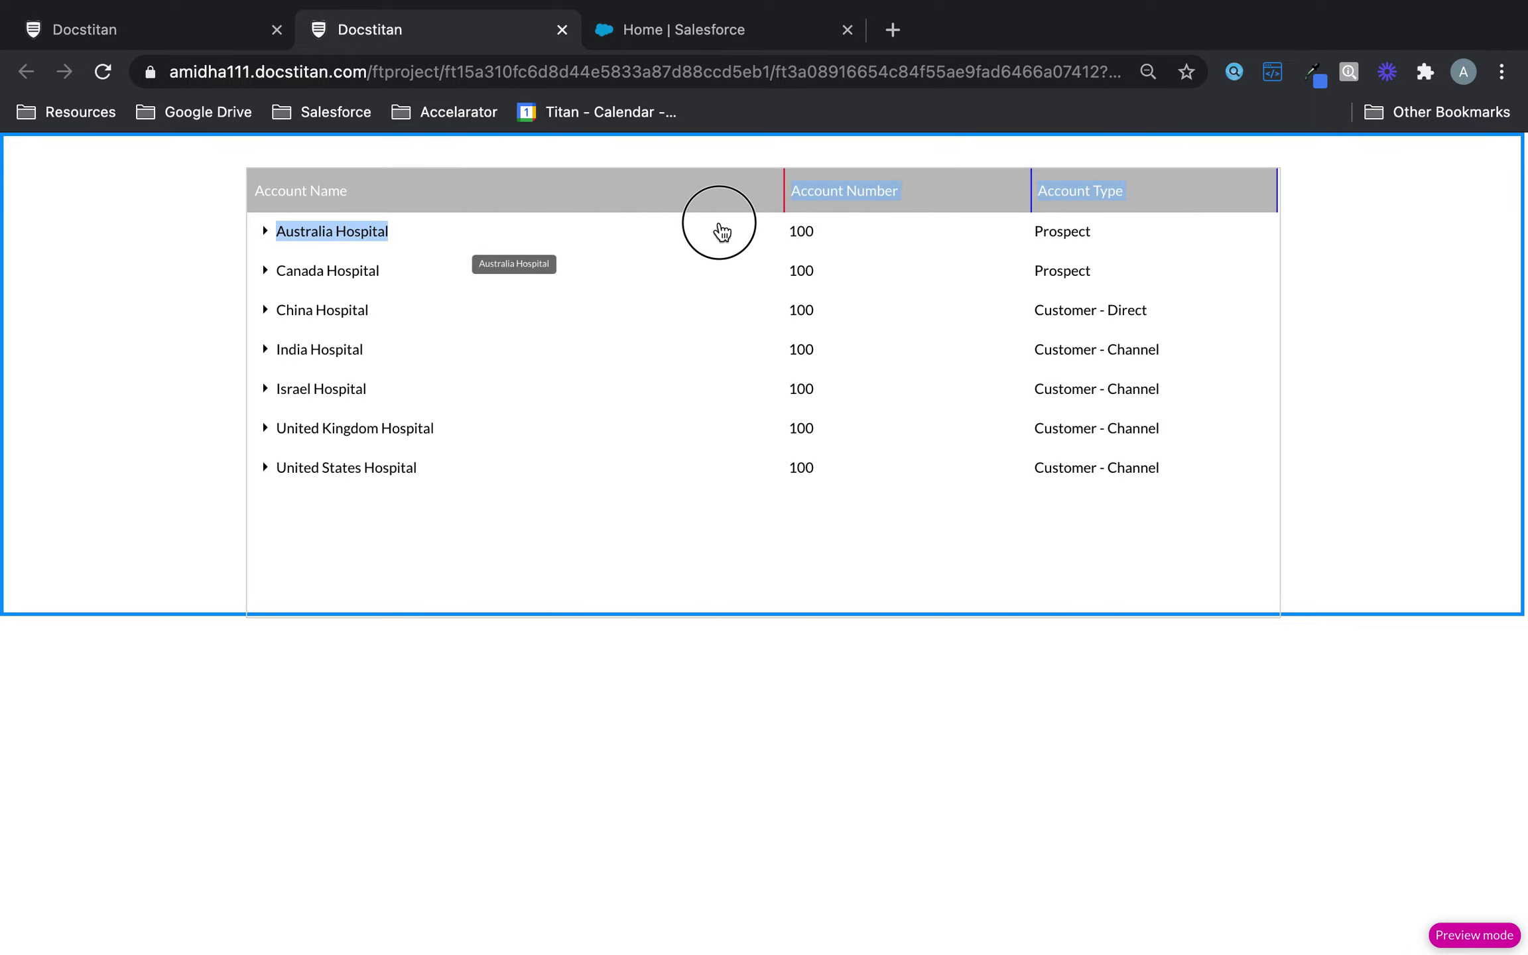
pyautogui.click(599, 254)
pyautogui.click(347, 234)
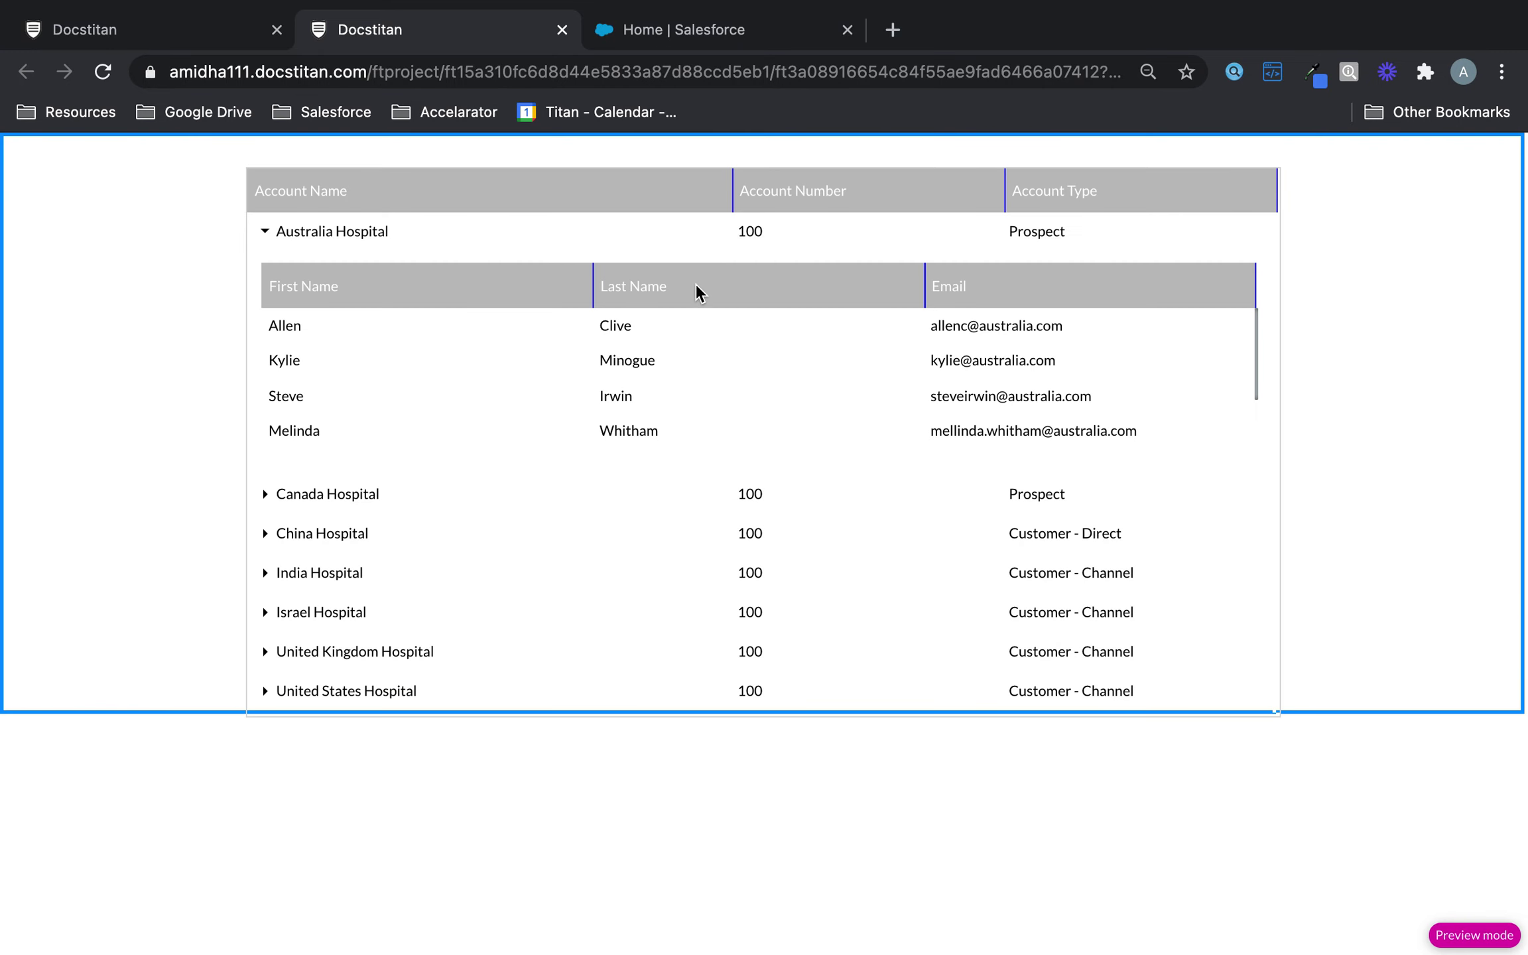
# Narrow the First Name and Last Name columns so Email gets wider.
pyautogui.moveTo(594, 286)
pyautogui.mouseDown()
pyautogui.moveTo(450, 295)
pyautogui.moveTo(512, 288)
pyautogui.mouseUp()
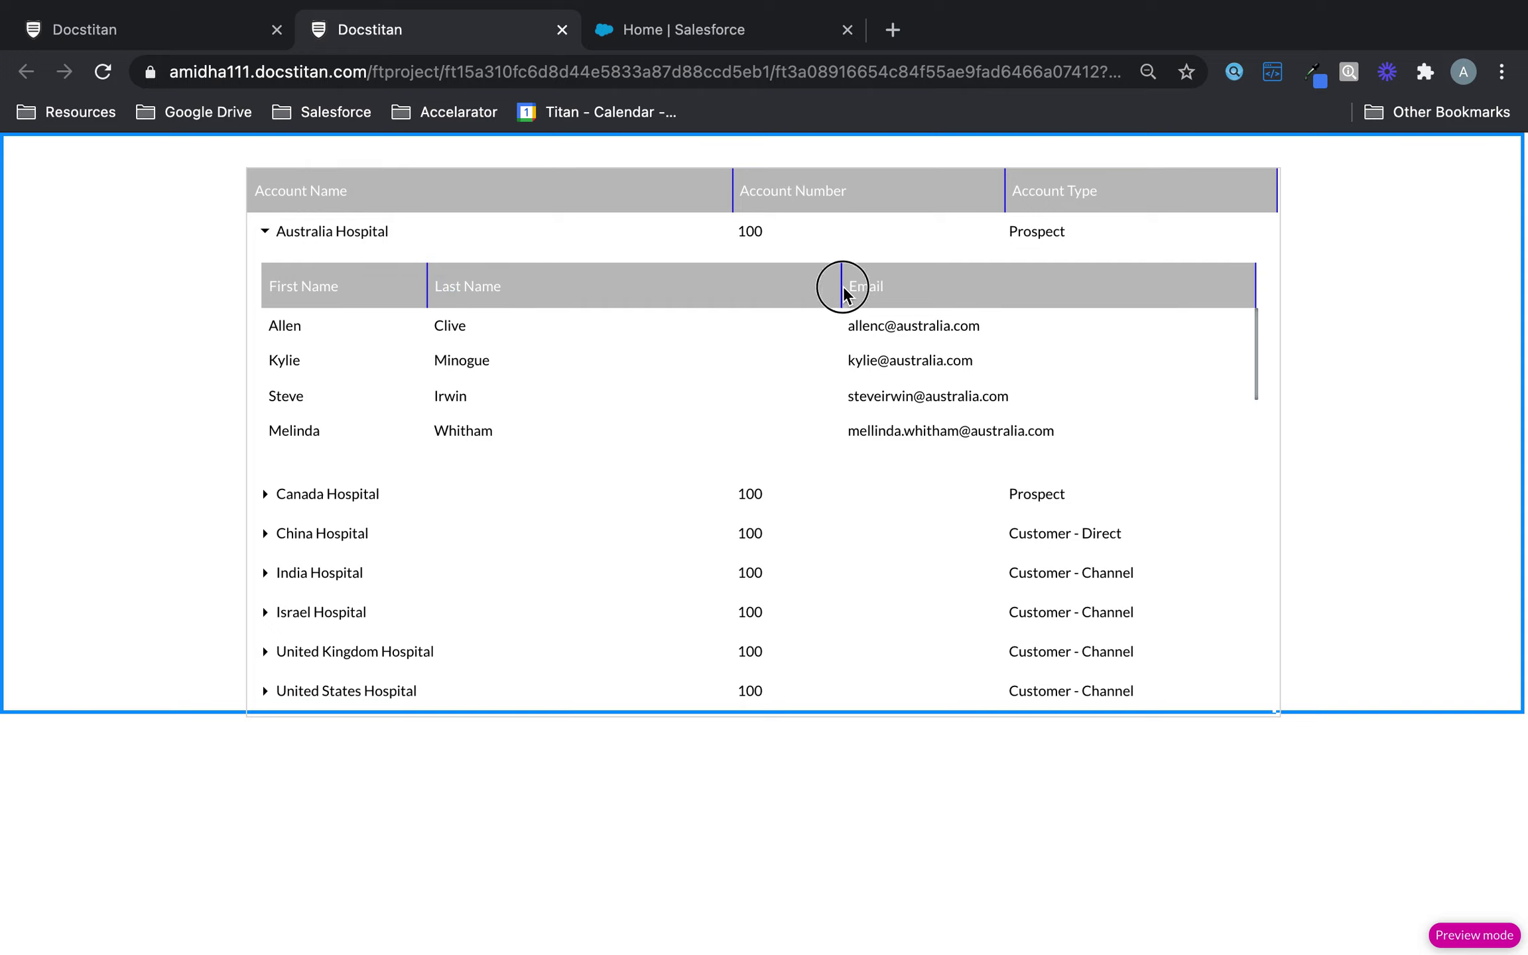
pyautogui.moveTo(843, 287); pyautogui.dragTo(778, 294)
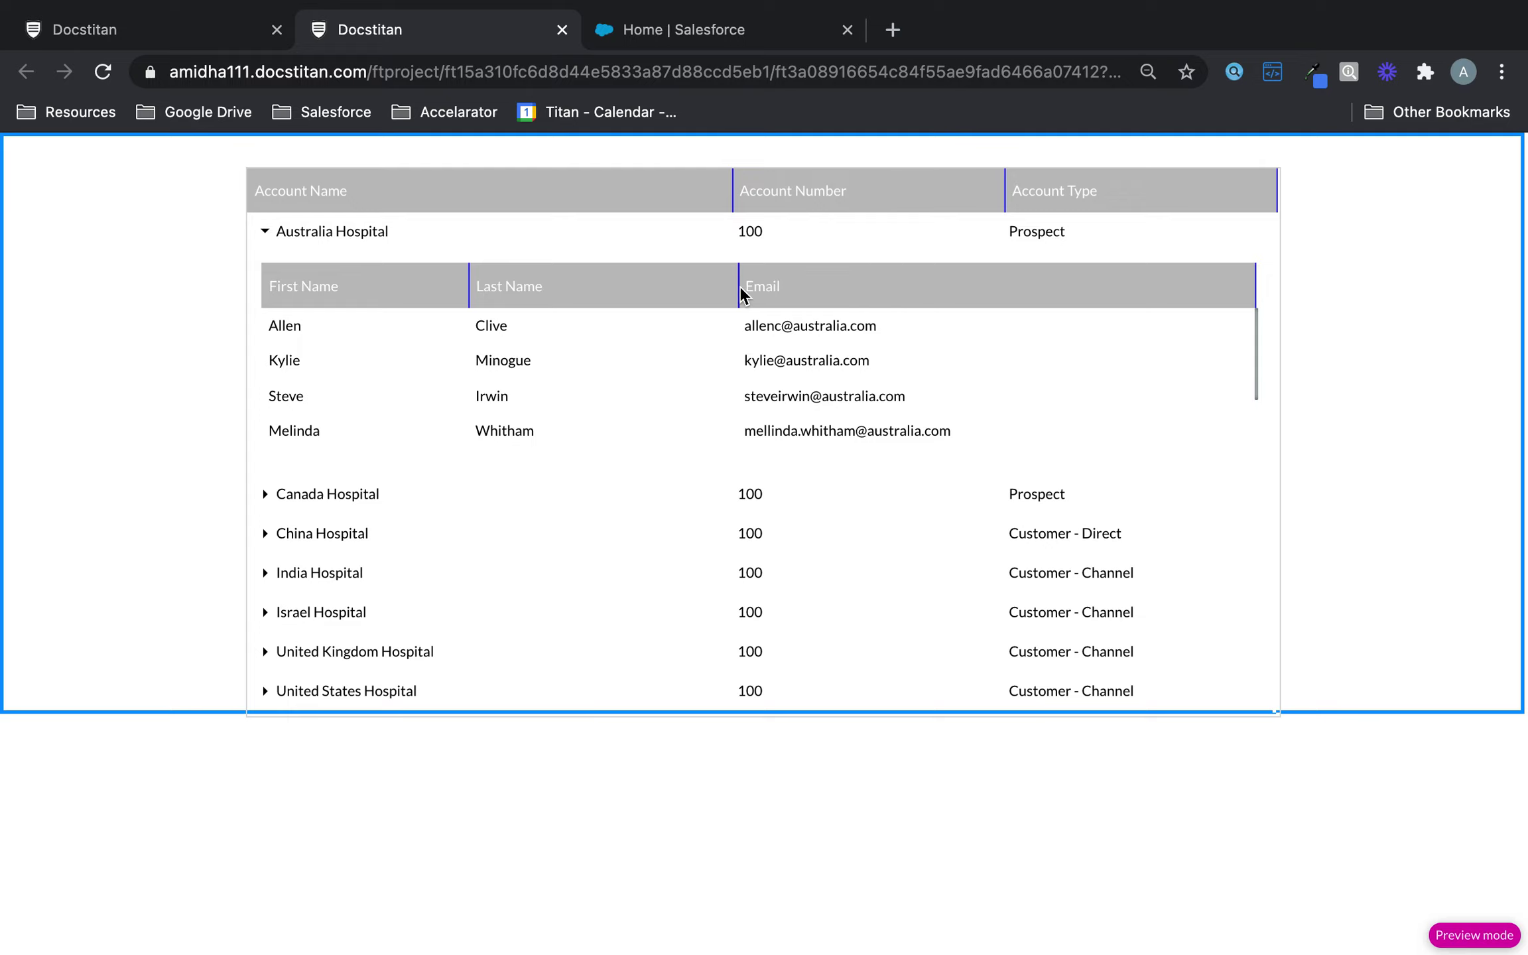
pyautogui.moveTo(740, 293); pyautogui.dragTo(708, 287)
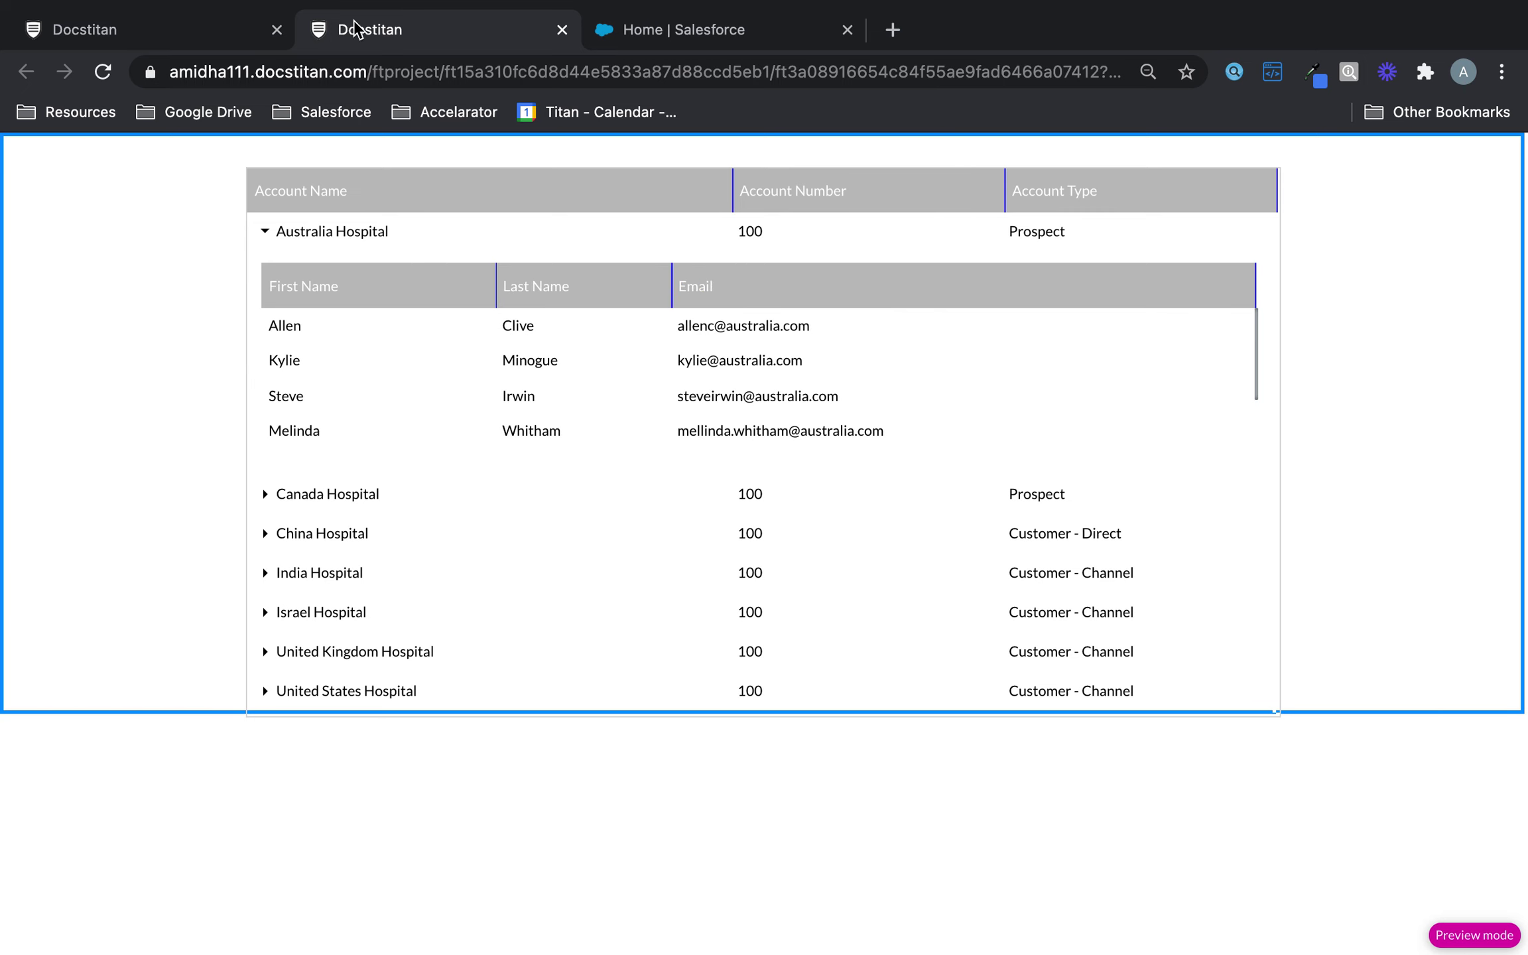
# In the editor, show the outer accounts table's Interactivity settings.
pyautogui.click(234, 36)
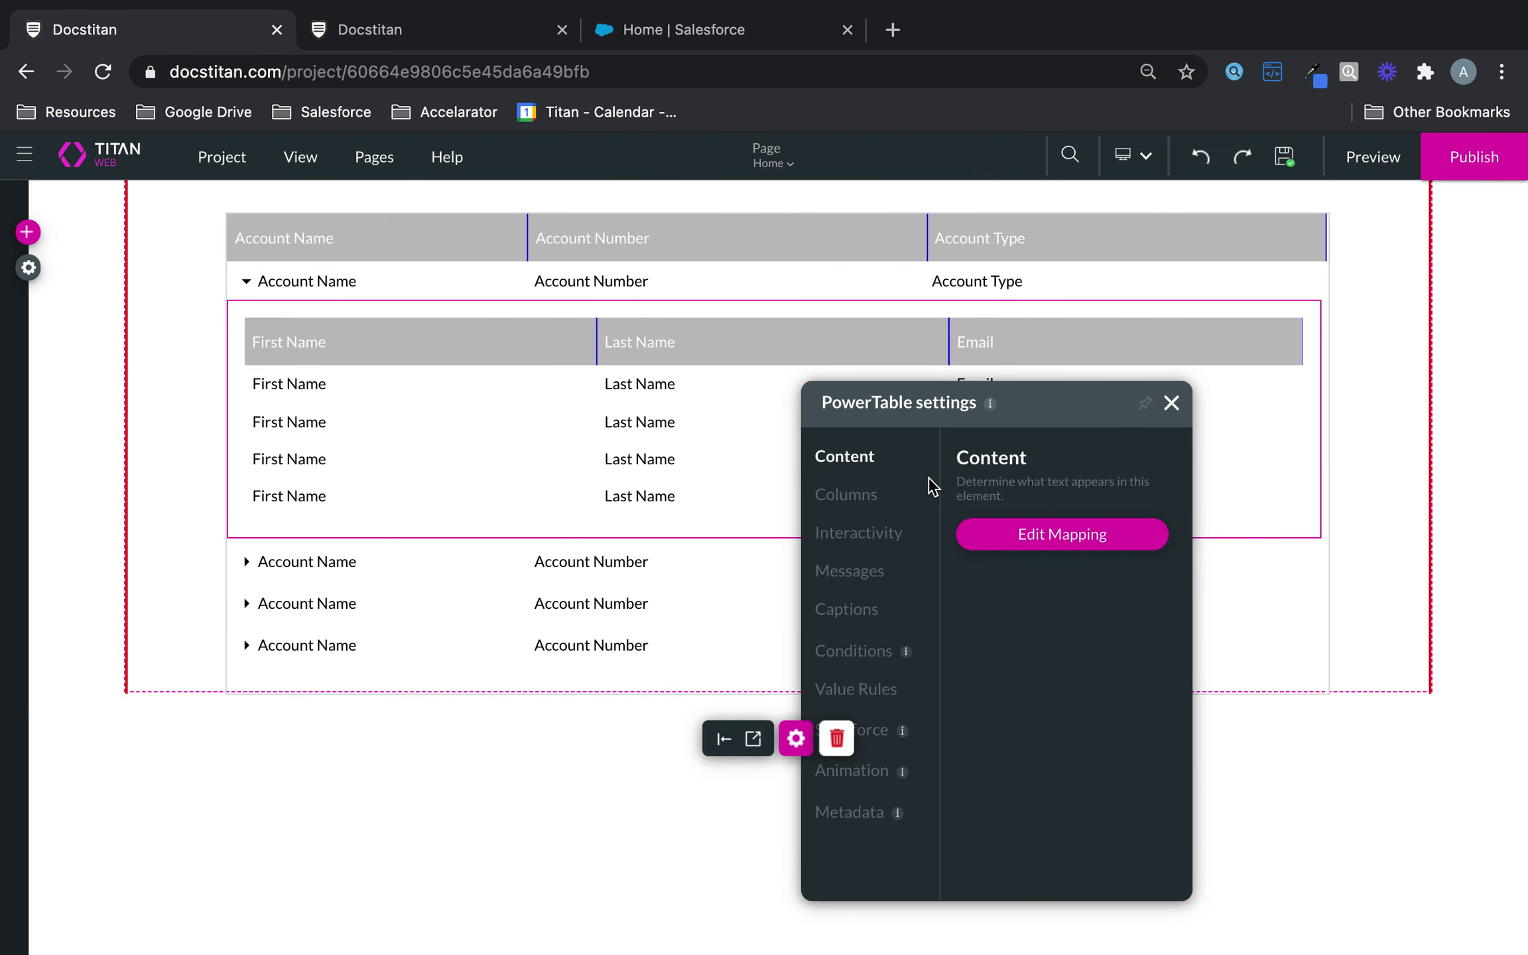
pyautogui.click(870, 283)
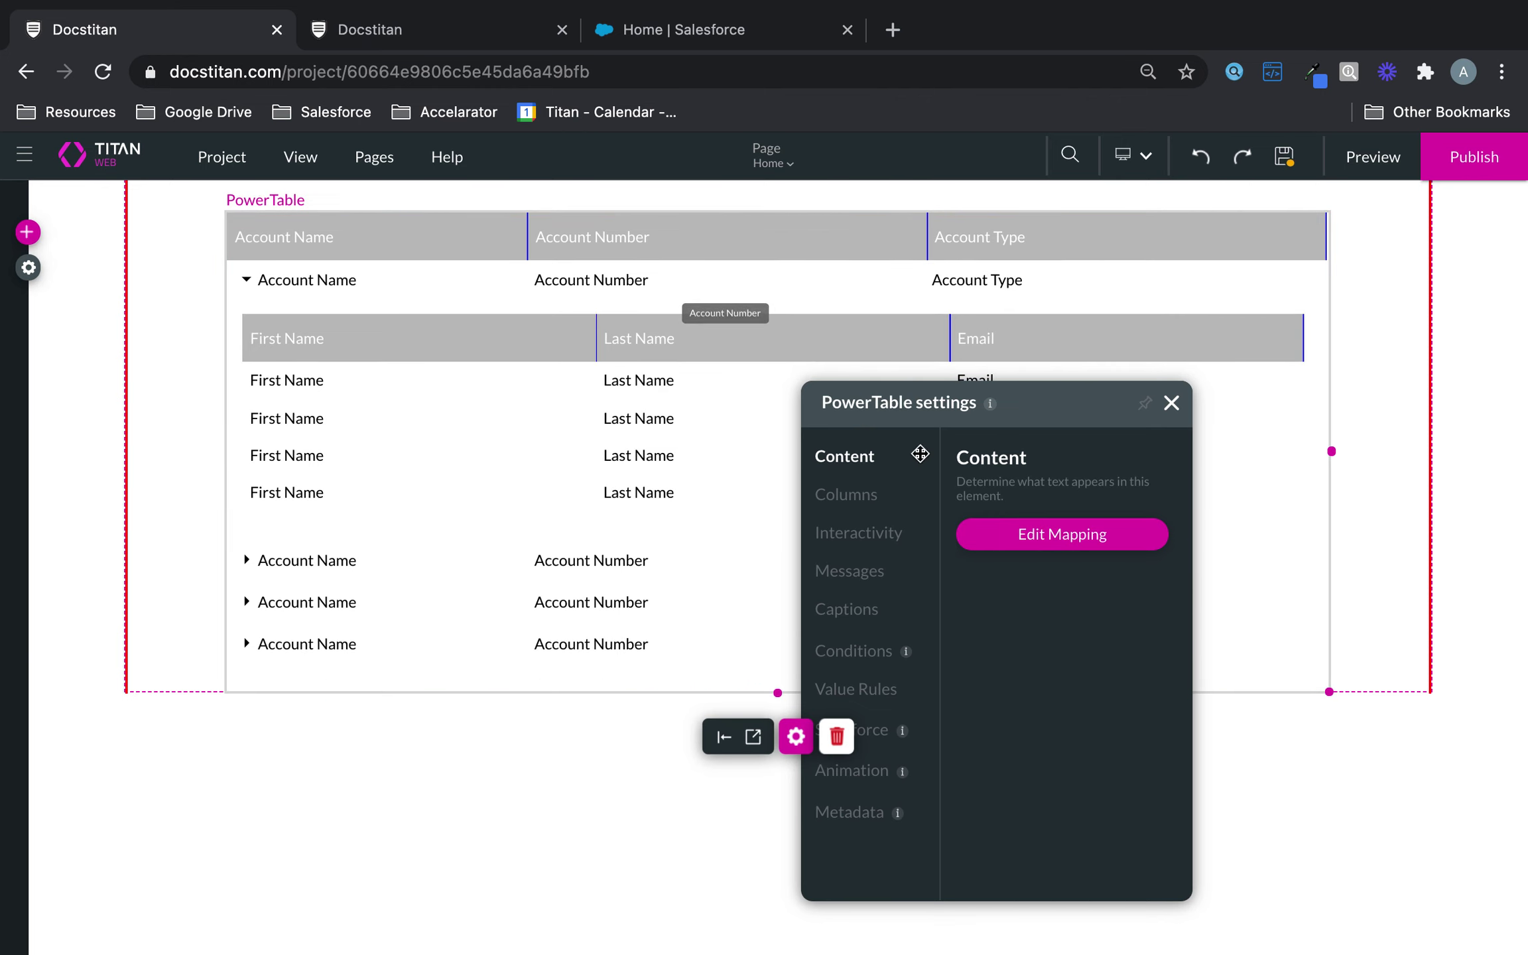
pyautogui.click(859, 533)
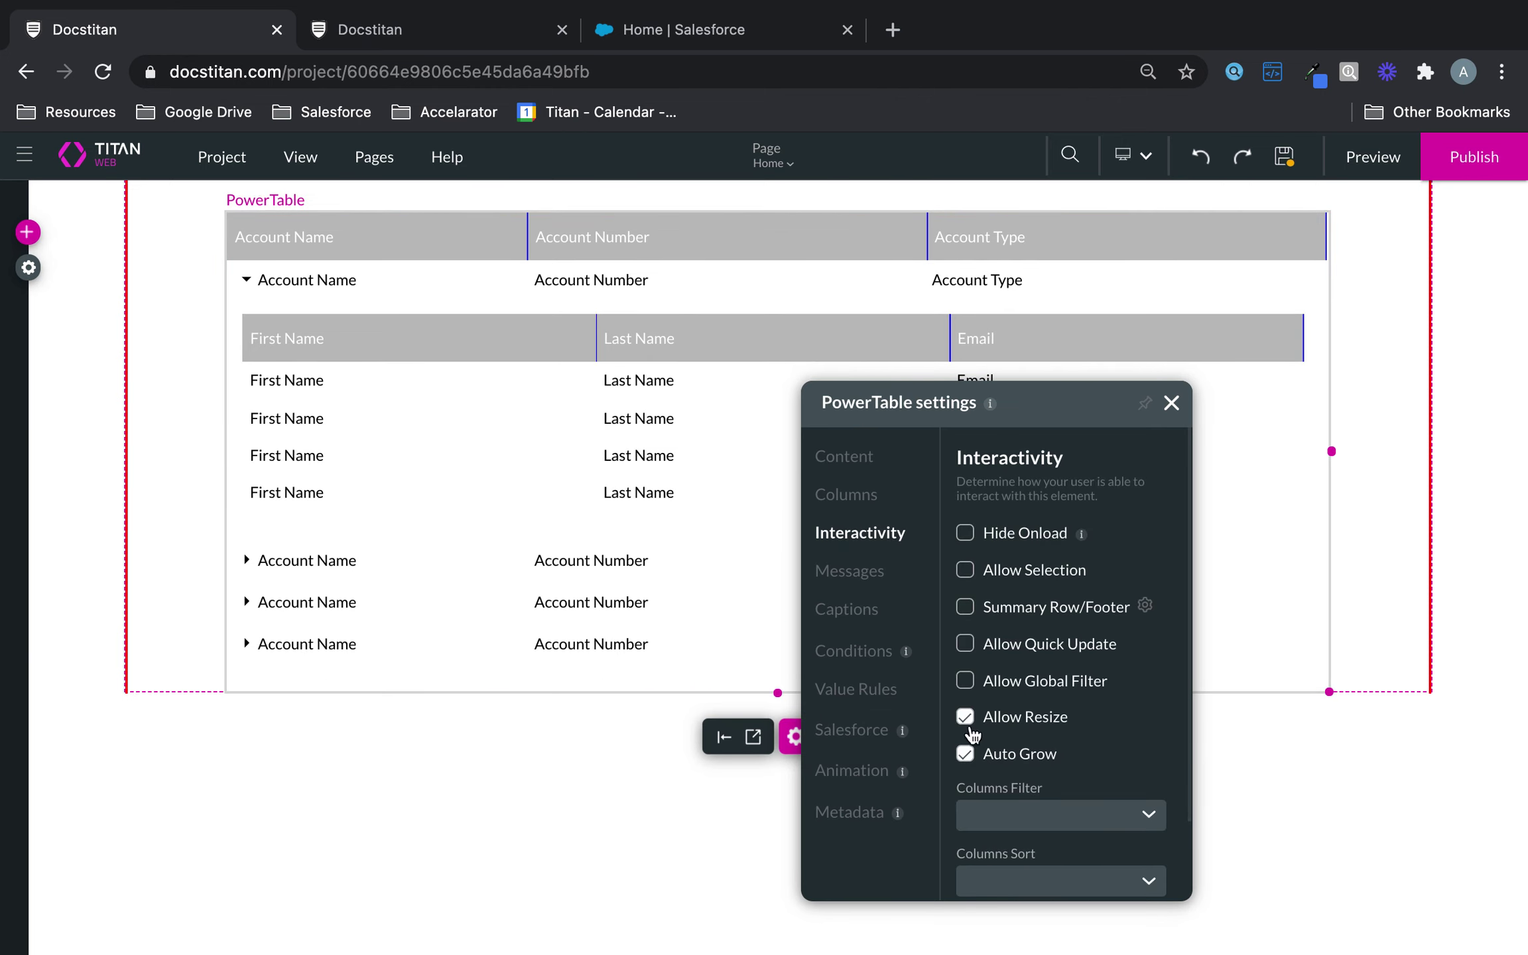